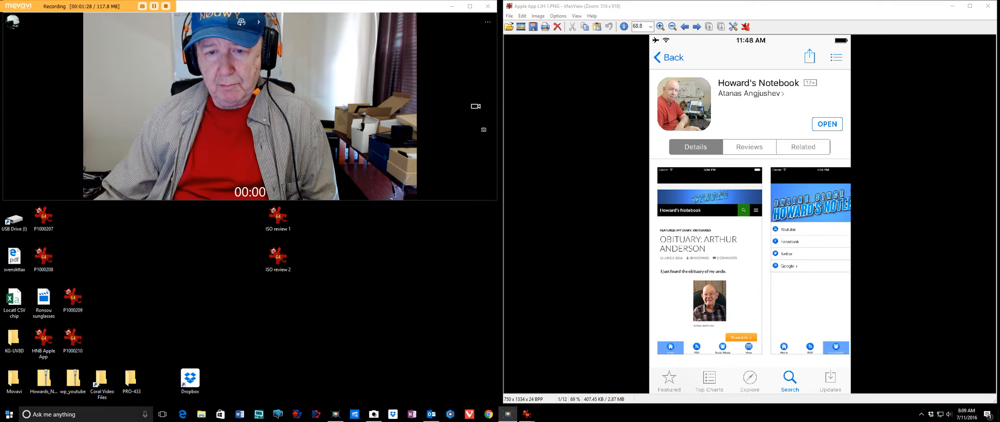
Shorten the webcam feed window and minimize the old image window to reveal the desktop
left_click_drag(320, 205, 320, 202)
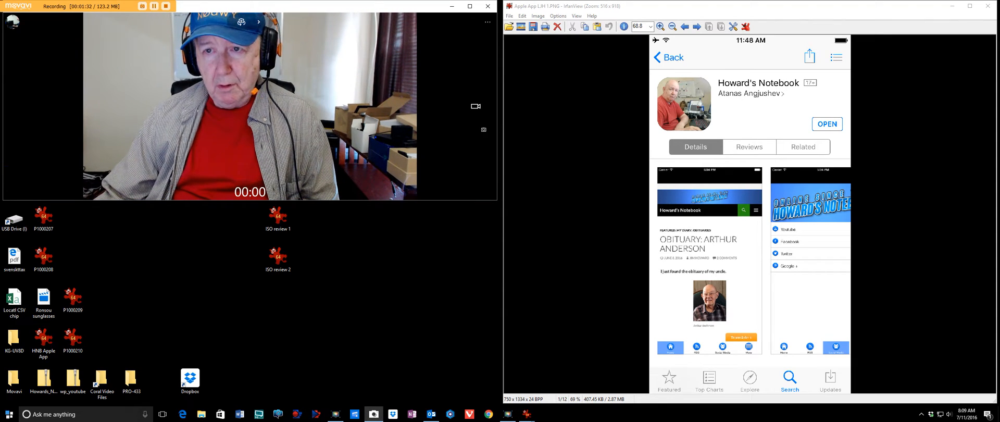
key("alt+Tab")
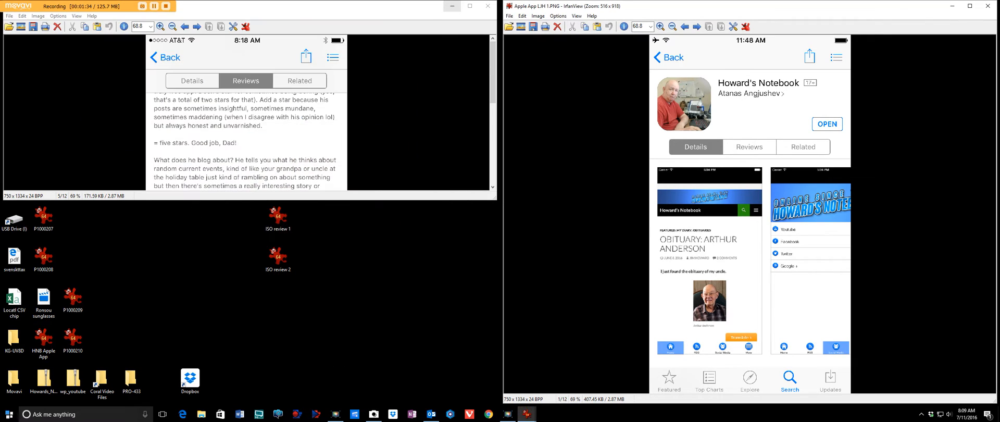
left_click(451, 7)
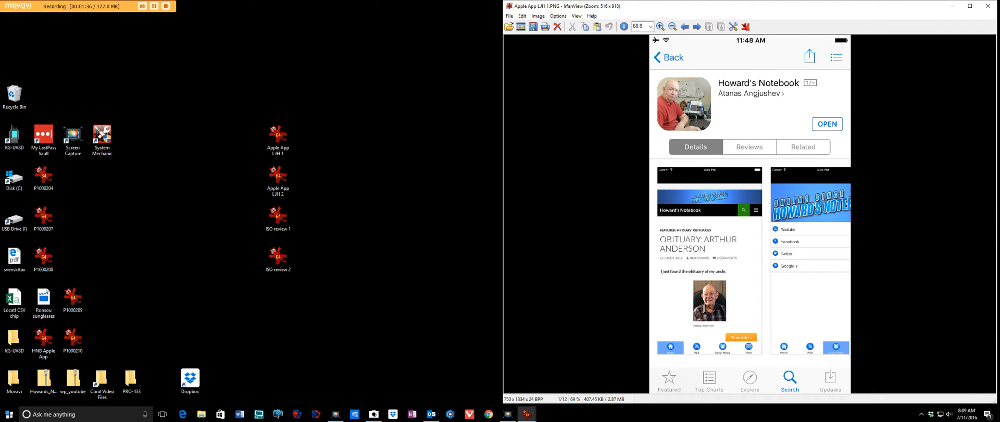
Open the Apple App LJH 2 reviews screenshot and move it onto the right half
double_click(278, 181)
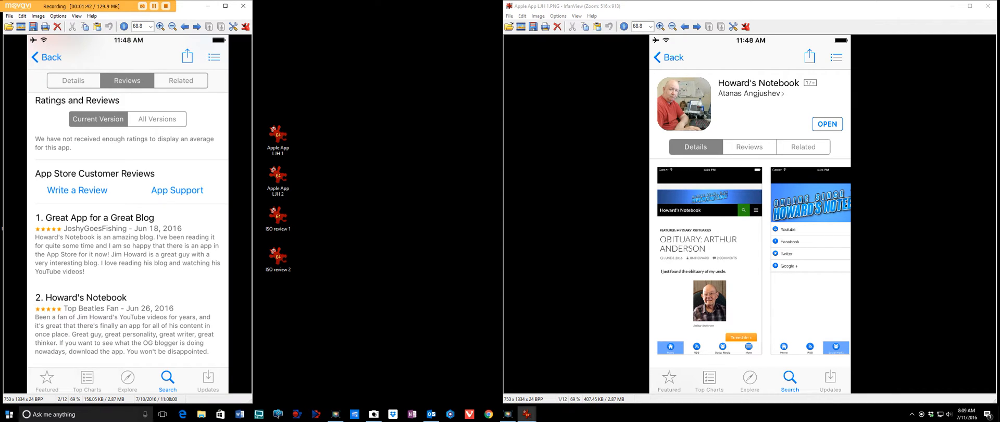
left_click(278, 219)
left_click_drag(102, 7, 750, 8)
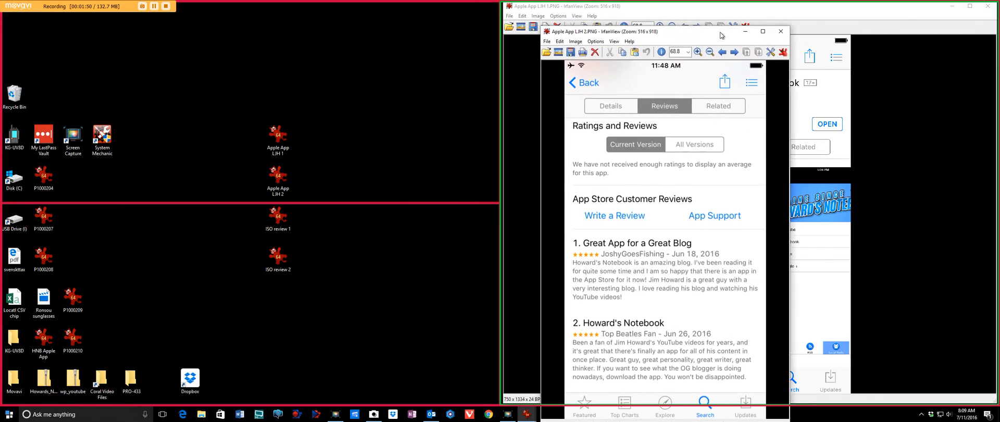